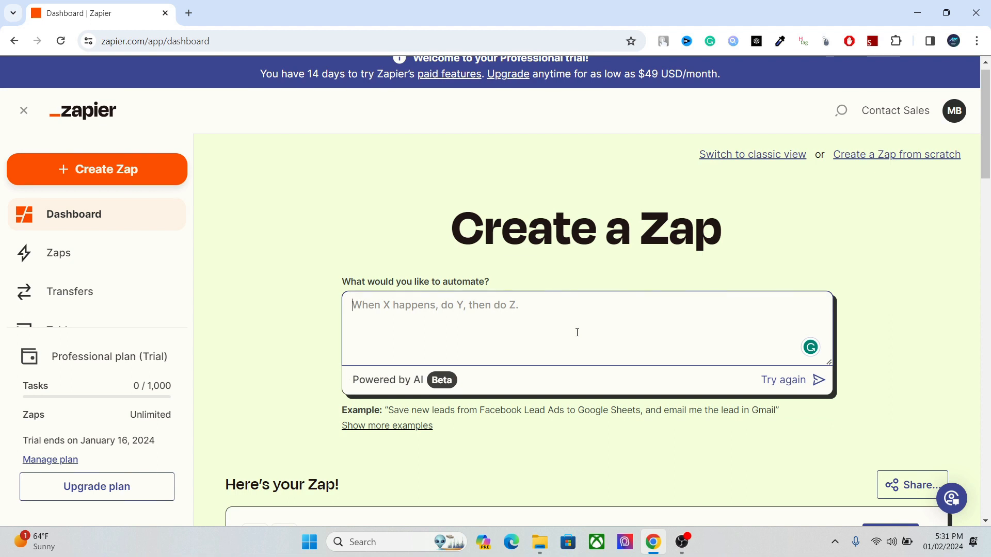
# - Describe the automation in the AI prompt as "Share my wordpress blog on Facebook and Twitter"
pyautogui.write('Shre')
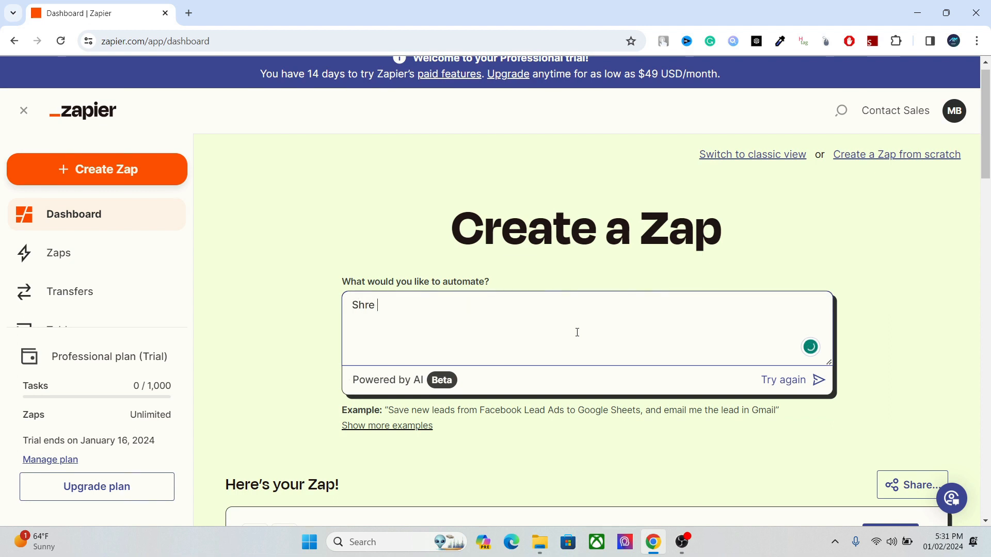
pyautogui.press('BackSpace')
pyautogui.press('BackSpace')
pyautogui.write('are my wordpress')
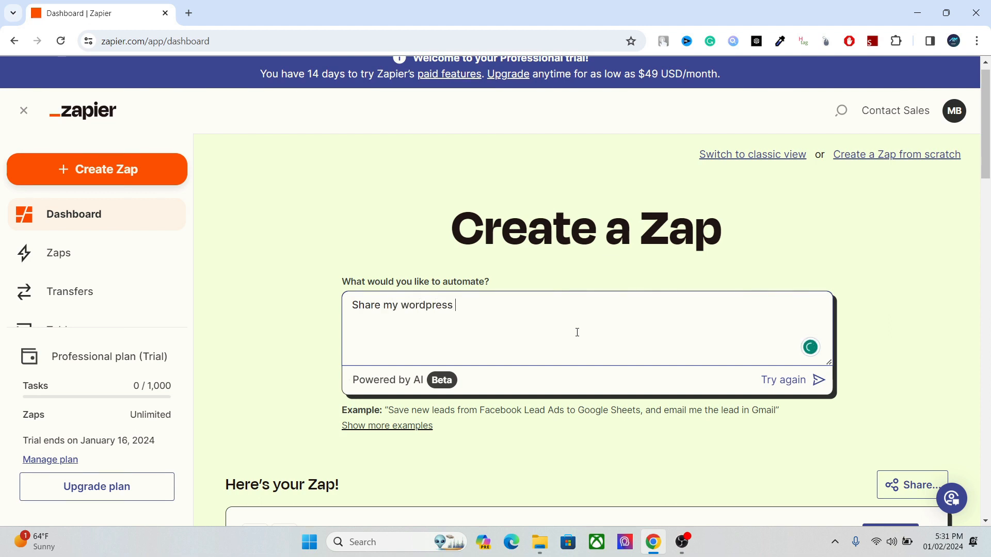
pyautogui.write(' blog on')
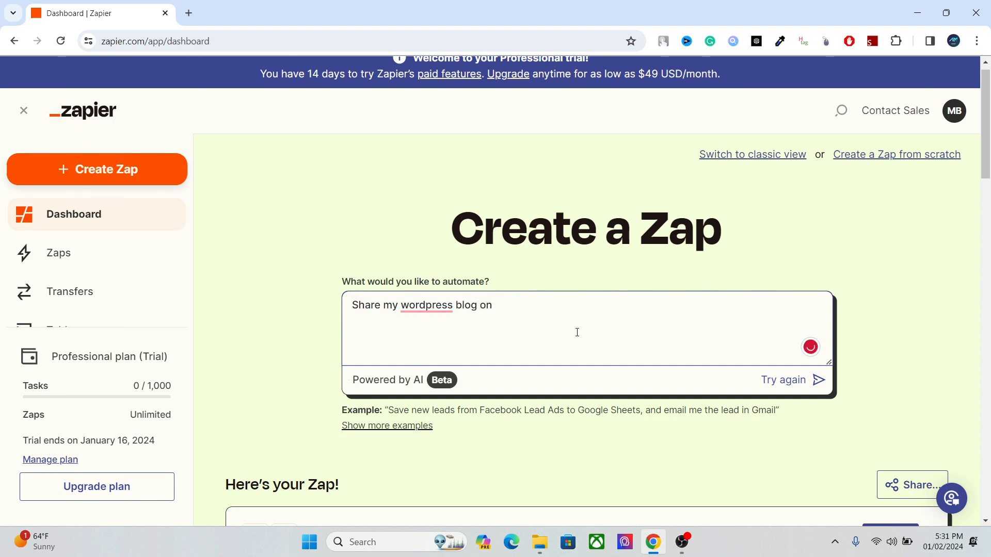
pyautogui.write(' Facebook and Twitter')
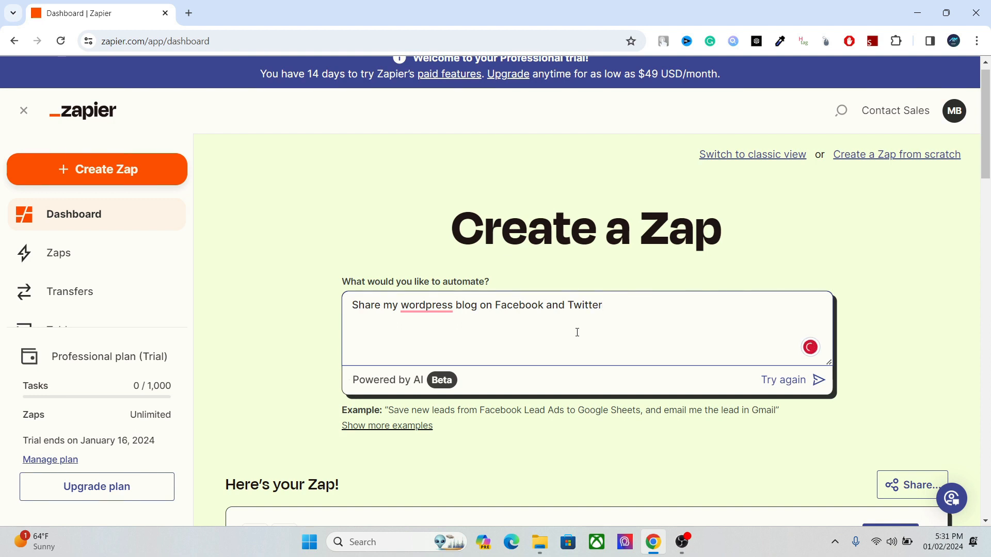
# - Insert ", Instagram" after Facebook in the automation prompt and generate the Zap suggestion again
pyautogui.moveTo(569, 306); pyautogui.dragTo(616, 316)
pyautogui.click(611, 308)
pyautogui.write('Insta')
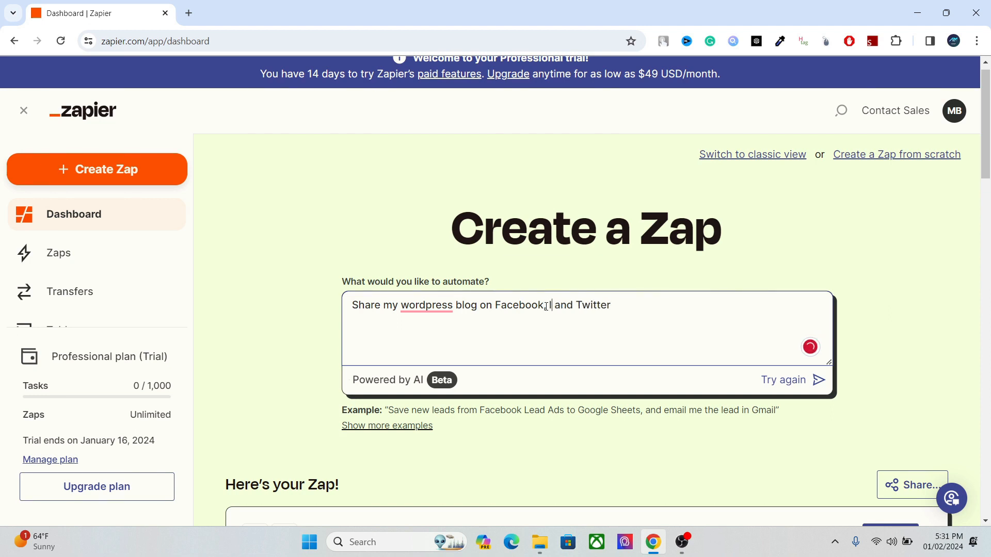
pyautogui.write('gram')
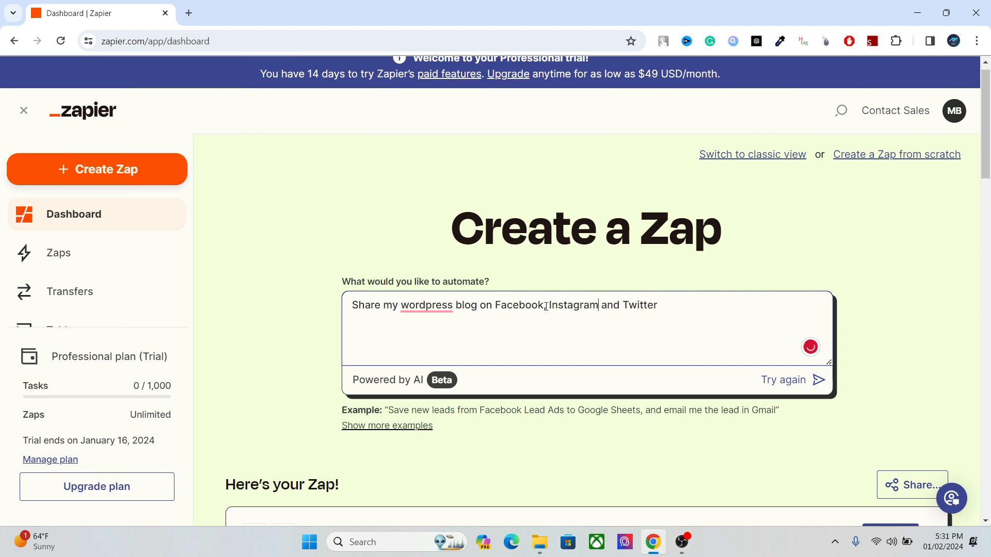
pyautogui.click(769, 382)
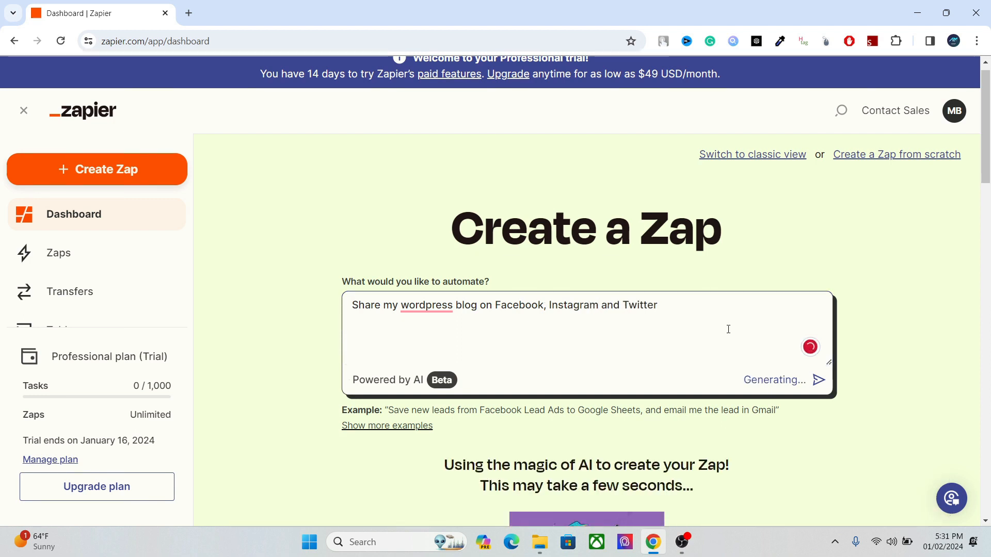
# - Review the steps of the generated Zap, including the alternative actions offered for step 4, and recheck the prompt
pyautogui.moveTo(987, 165); pyautogui.dragTo(974, 210)
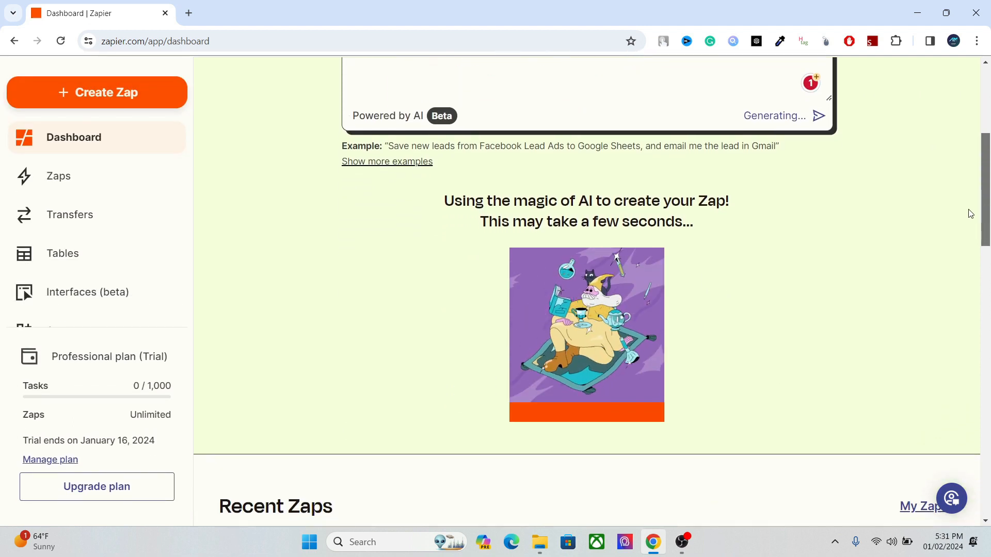
pyautogui.scroll(-3, 977, 215)
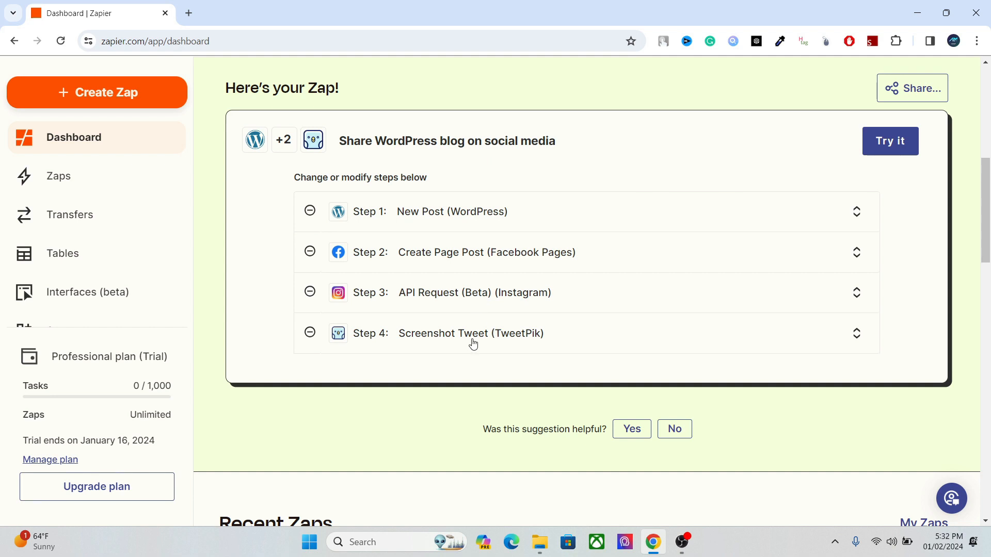
pyautogui.click(492, 338)
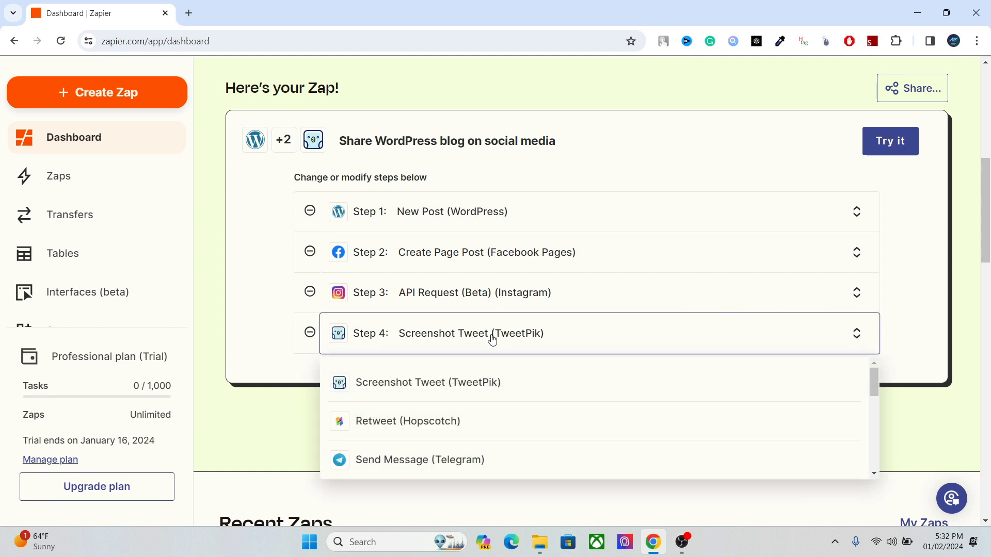
pyautogui.click(646, 103)
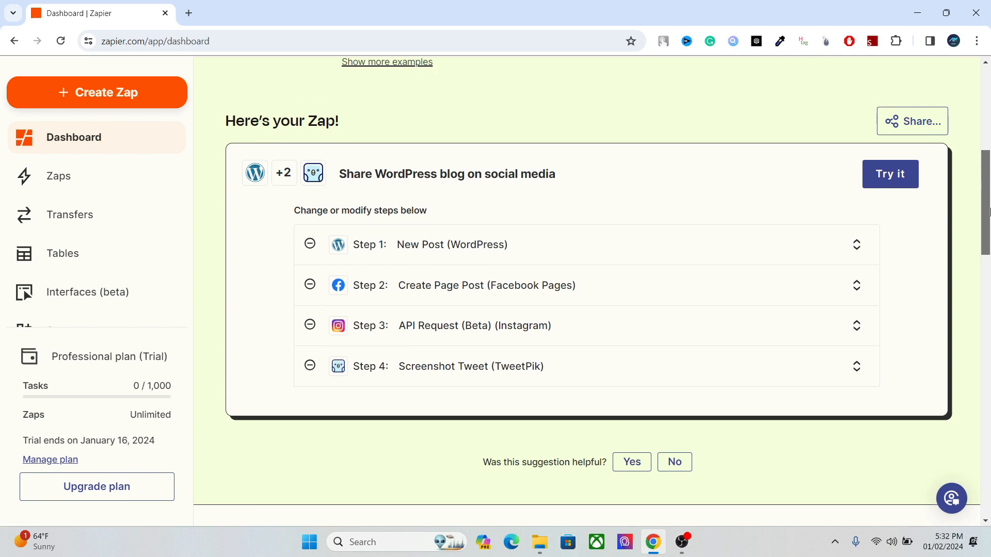
pyautogui.moveTo(986, 226); pyautogui.dragTo(989, 133)
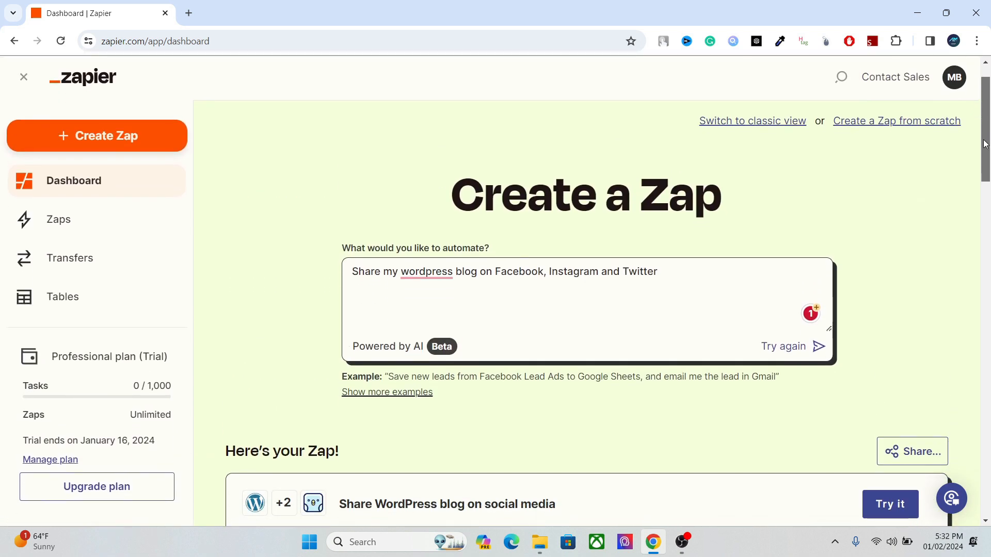
pyautogui.moveTo(987, 133); pyautogui.dragTo(987, 150)
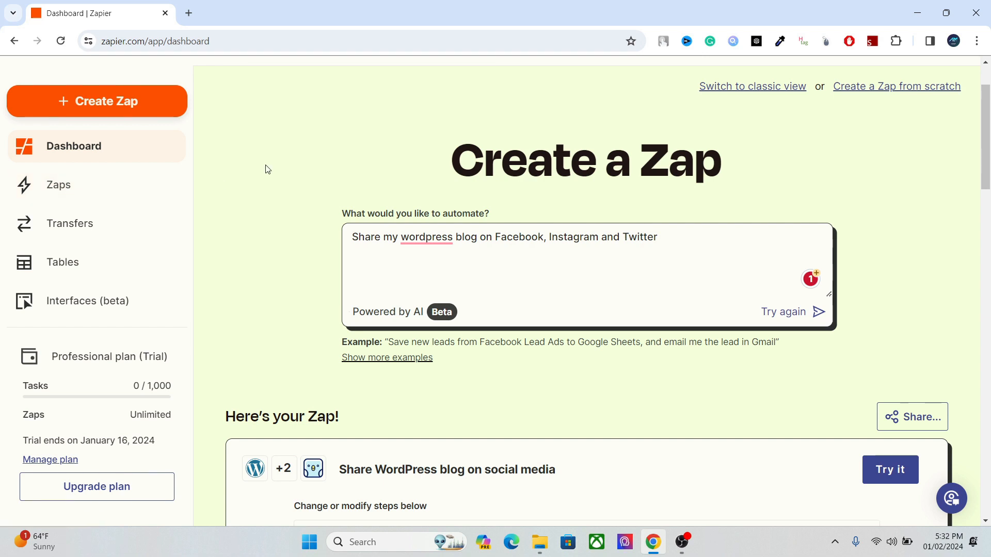
pyautogui.moveTo(428, 242)
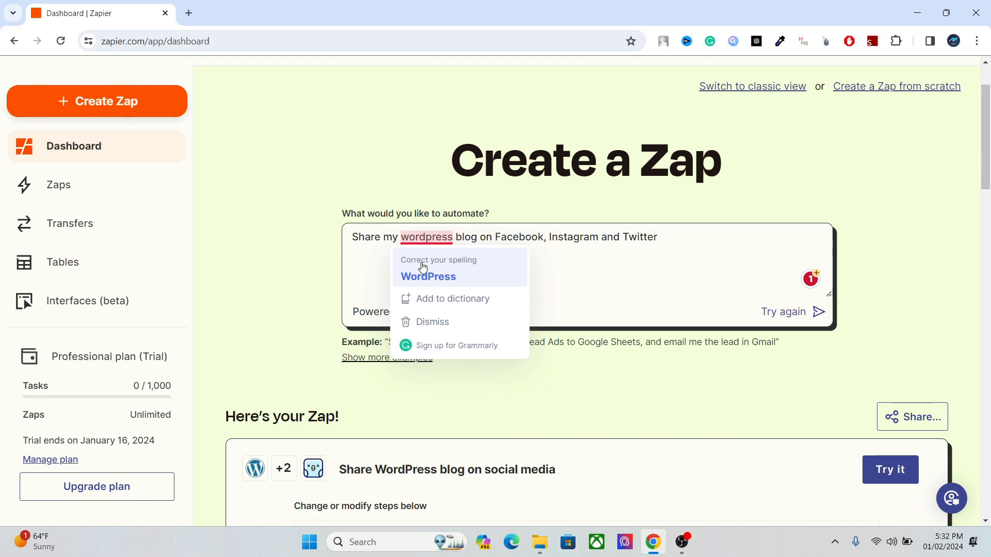
# - Go to the Zaps page and look over its creation options and recommended templates
pyautogui.click(101, 180)
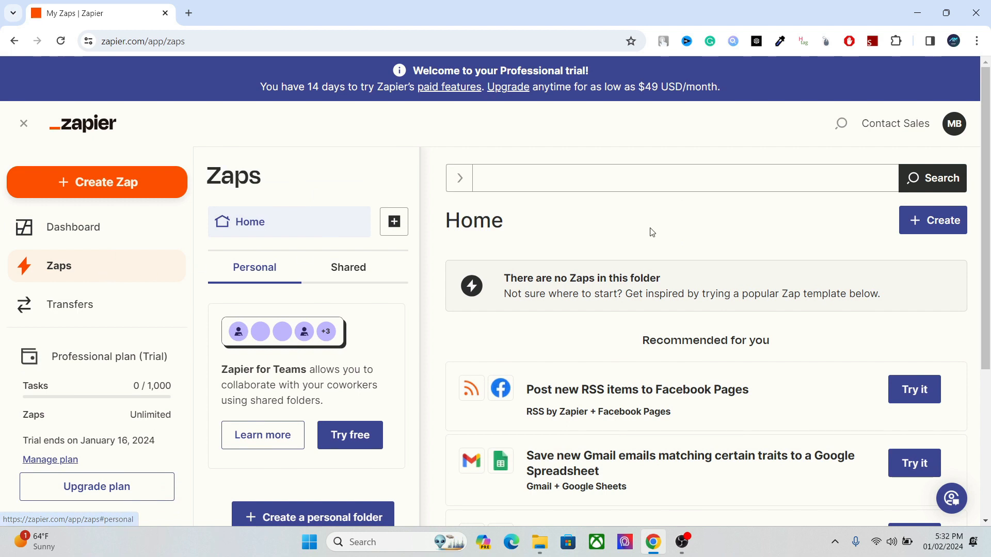
pyautogui.scroll(-1, 983, 210)
pyautogui.scroll(1, 983, 211)
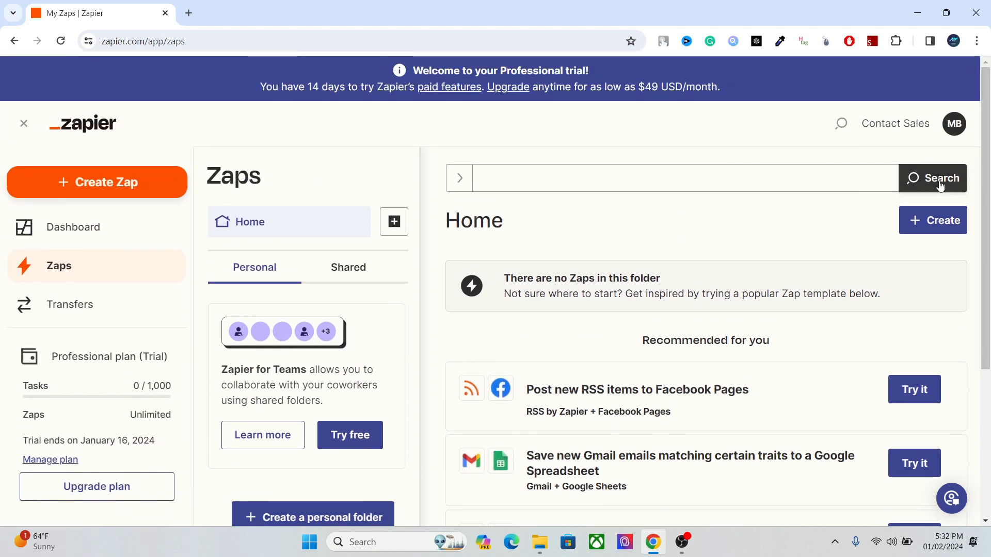
pyautogui.scroll(-2, 987, 248)
pyautogui.moveTo(988, 248); pyautogui.dragTo(988, 207)
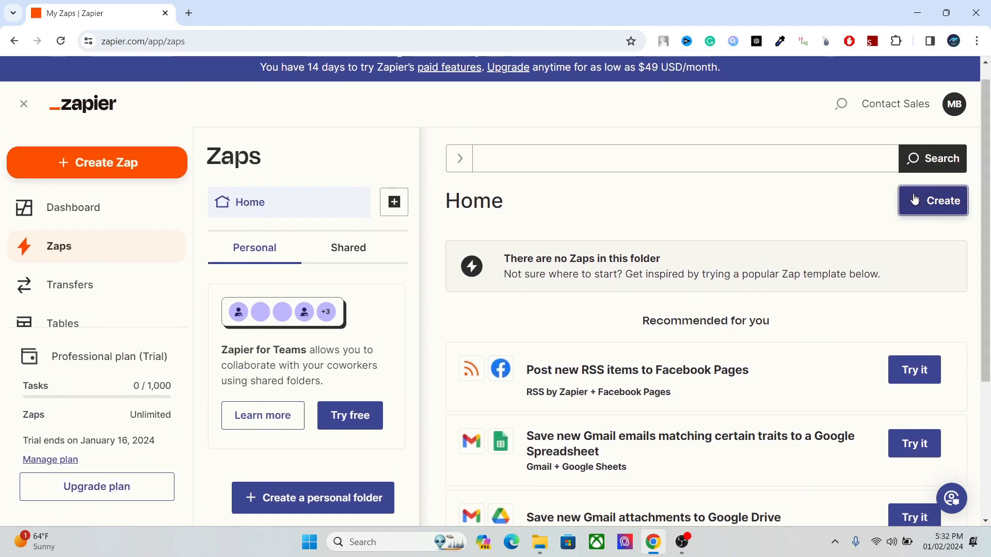
pyautogui.click(934, 201)
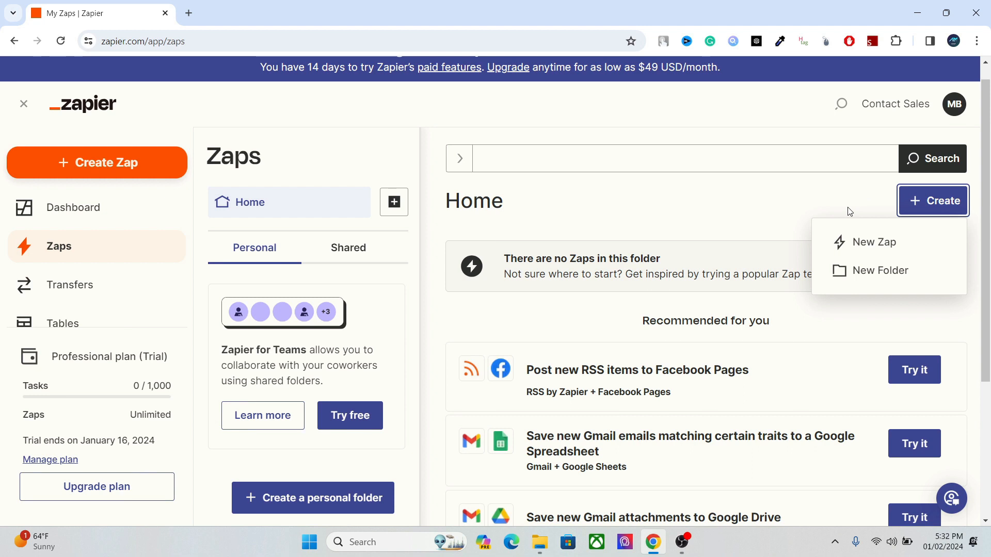
pyautogui.click(782, 204)
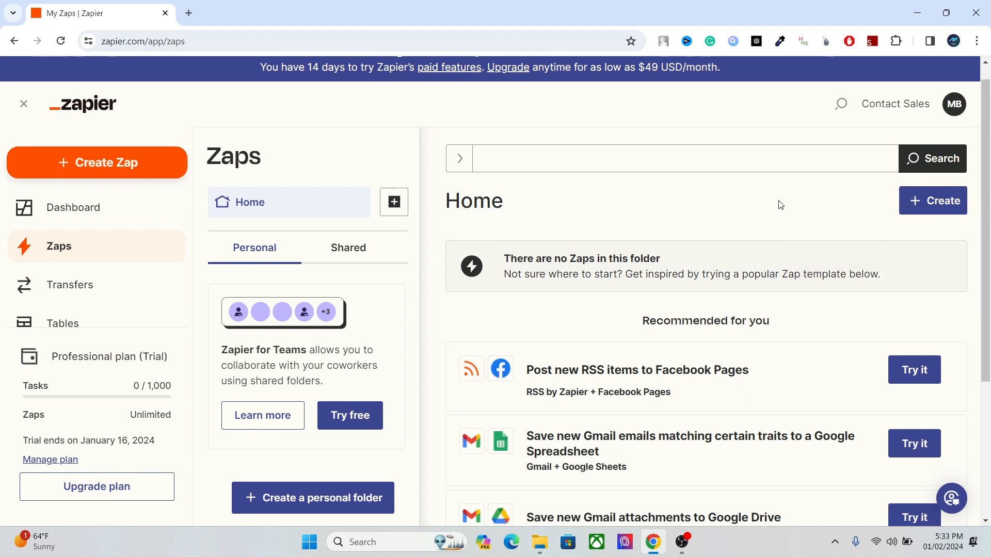
pyautogui.scroll(-1, 979, 222)
pyautogui.scroll(-1, 979, 241)
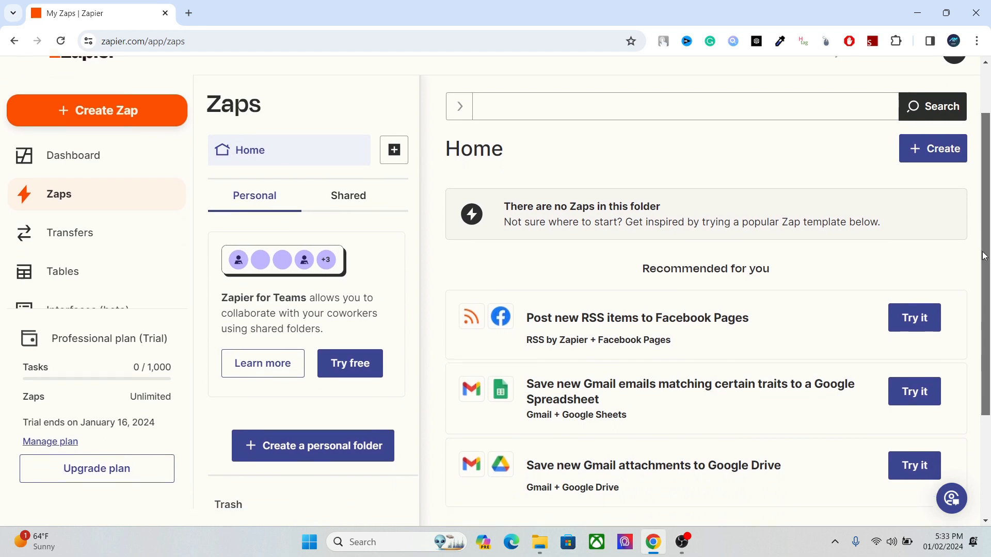
# - Create a new Zap from the Zaps page, leaving its automation prompt empty
pyautogui.scroll(3, 987, 244)
pyautogui.click(934, 221)
pyautogui.click(852, 257)
pyautogui.click(871, 266)
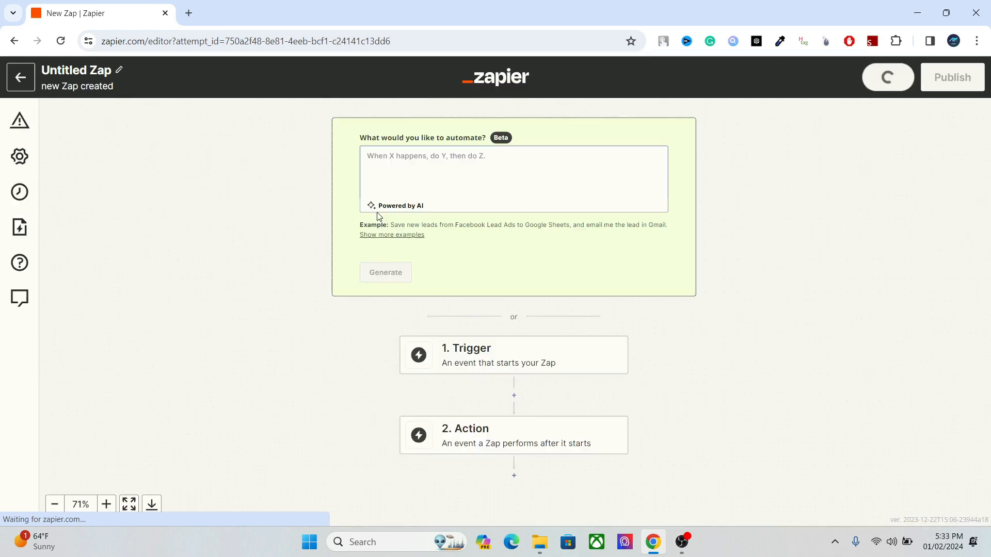
pyautogui.click(425, 171)
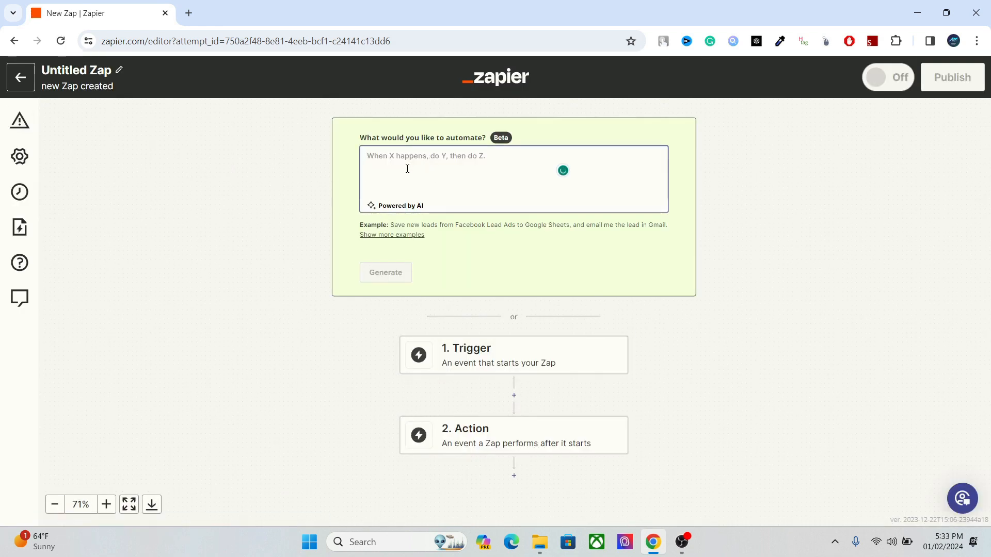
pyautogui.click(746, 227)
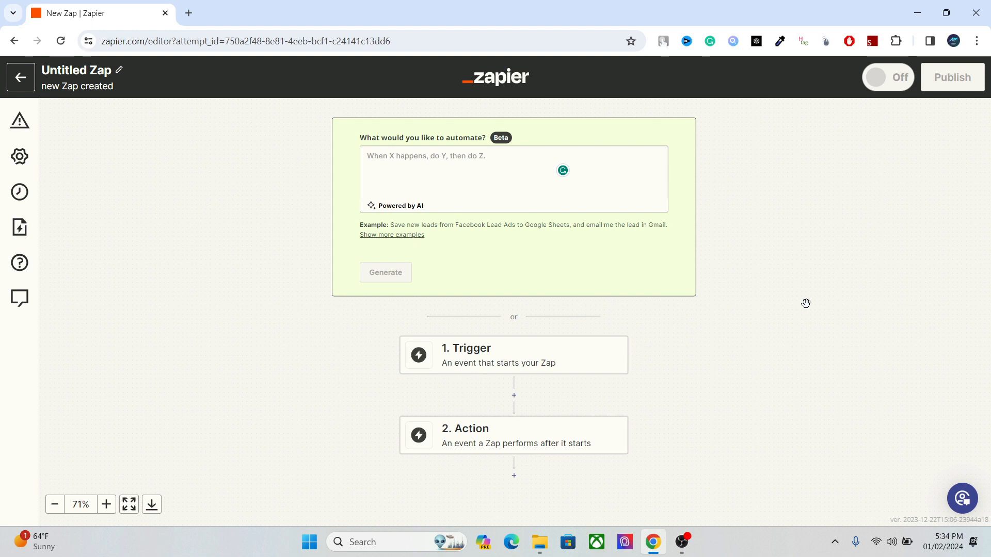
# - Look through the apps and built-in tools offered for the Zap's trigger and for its action, choosing none
pyautogui.click(564, 348)
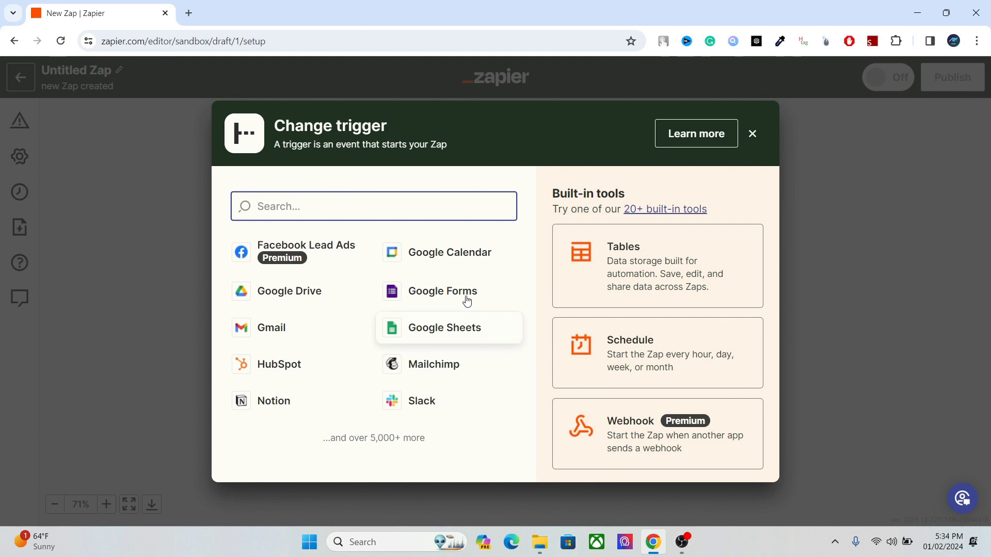
pyautogui.click(751, 133)
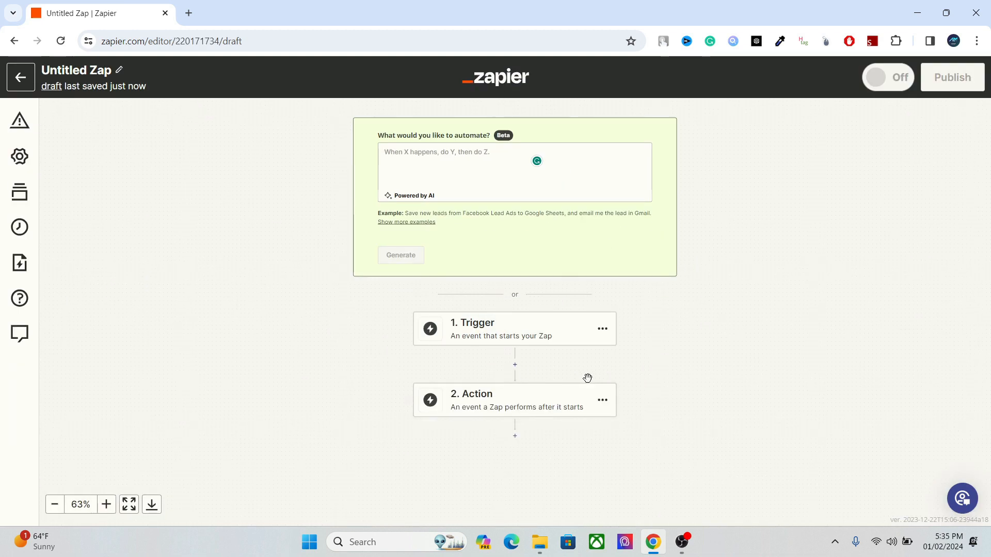
pyautogui.click(542, 408)
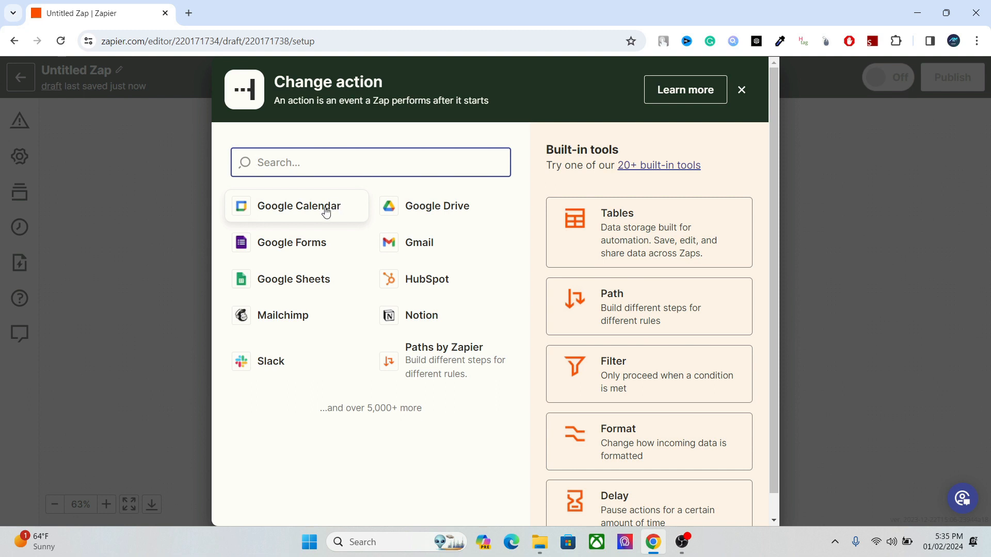
pyautogui.click(748, 89)
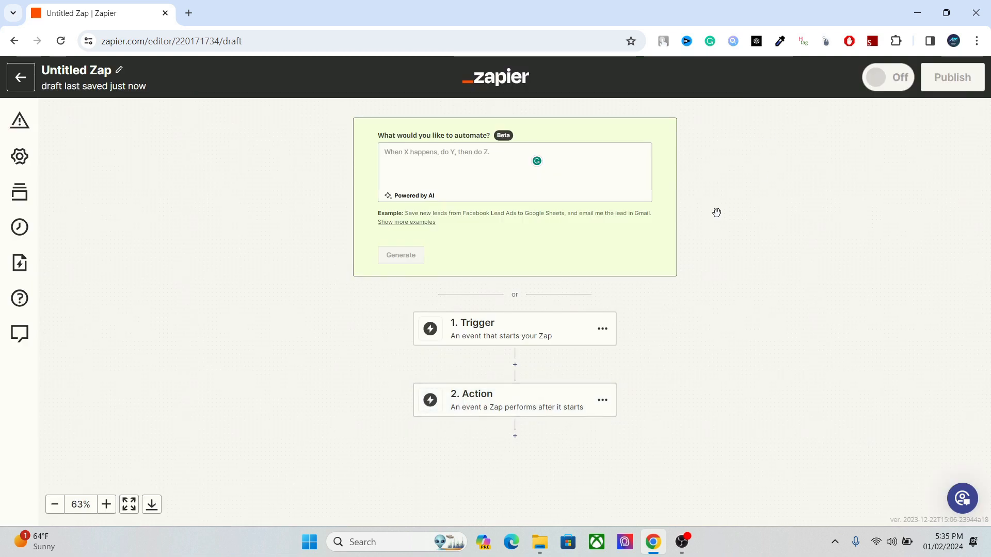